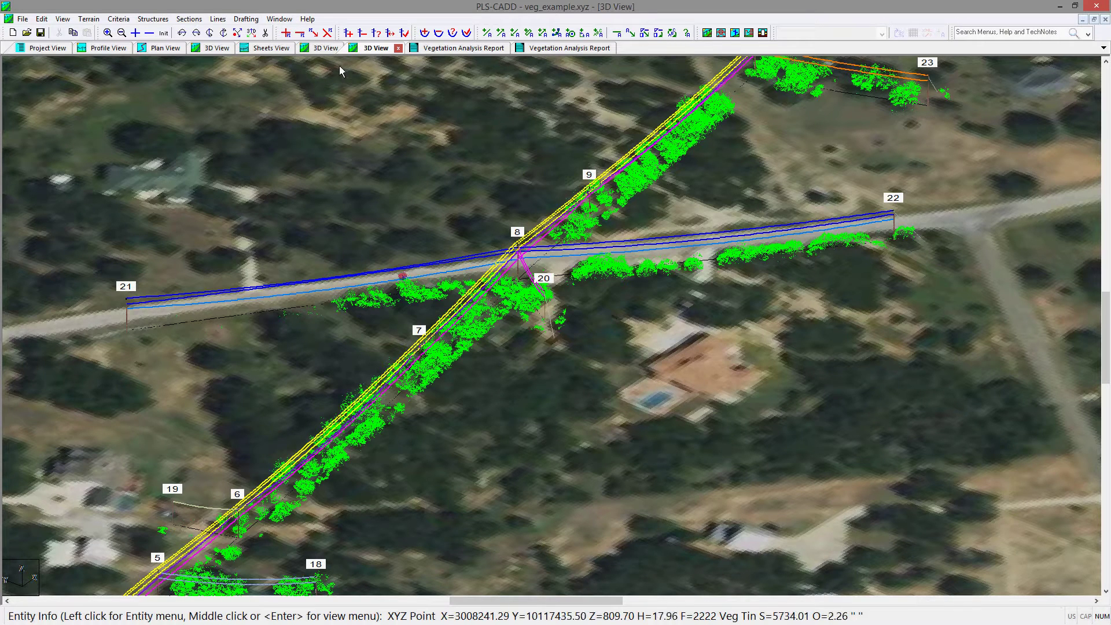
- Display the Lines > Reports submenu listing the available line reports
{"action": "left_click", "coordinate": [224, 20]}
{"action": "mouse_move", "coordinate": [236, 33]}
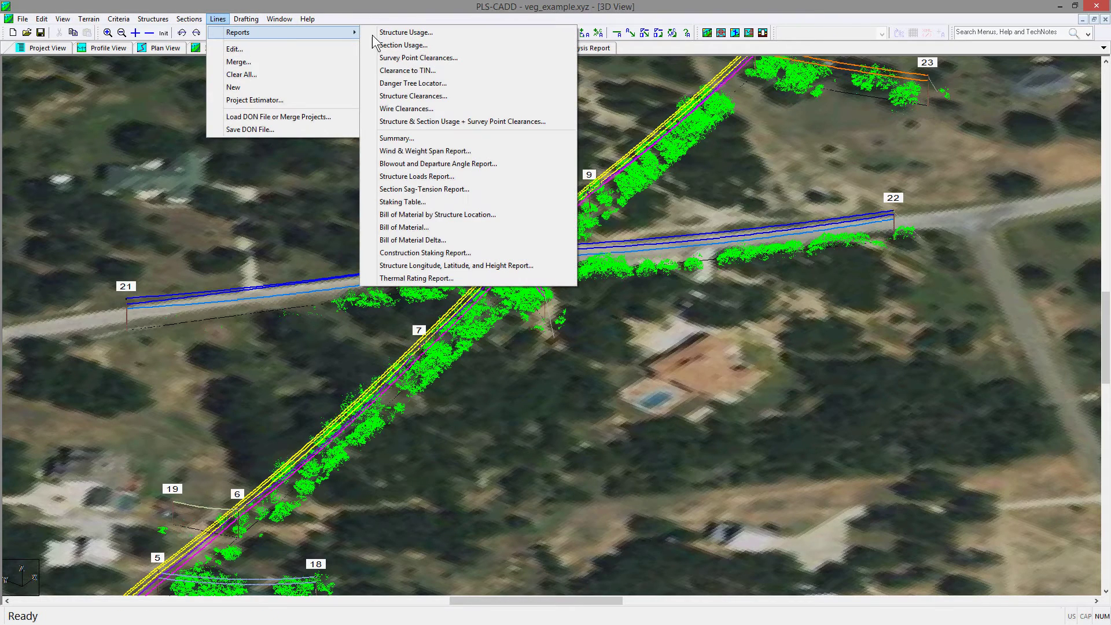
- Launch the Danger Tree Locator for structures 1 to 24 with a 25 ft horizontal distance
{"action": "left_click", "coordinate": [418, 85]}
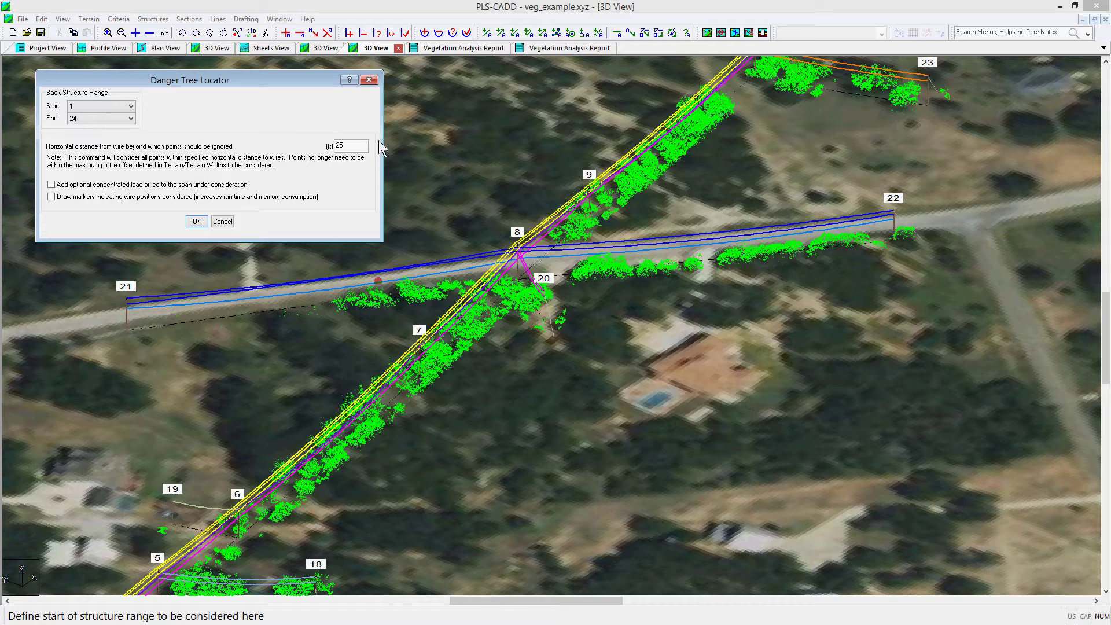
- Accept the structure range and keep 2222 Veg Tin as the only vegetation feature code
{"action": "left_click", "coordinate": [195, 222]}
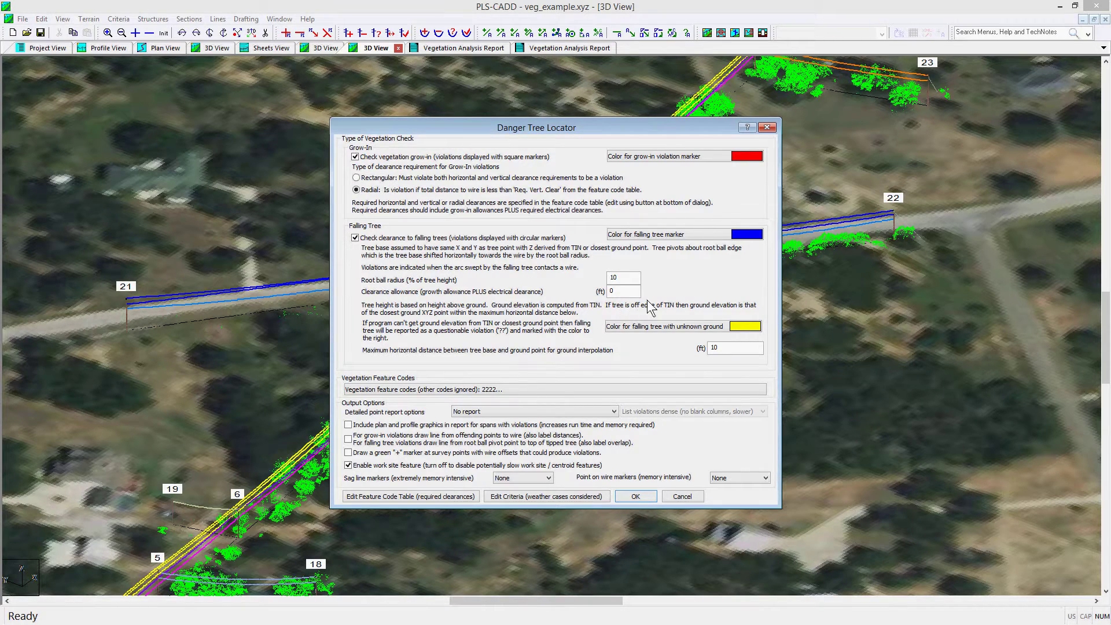
{"action": "left_click", "coordinate": [509, 389]}
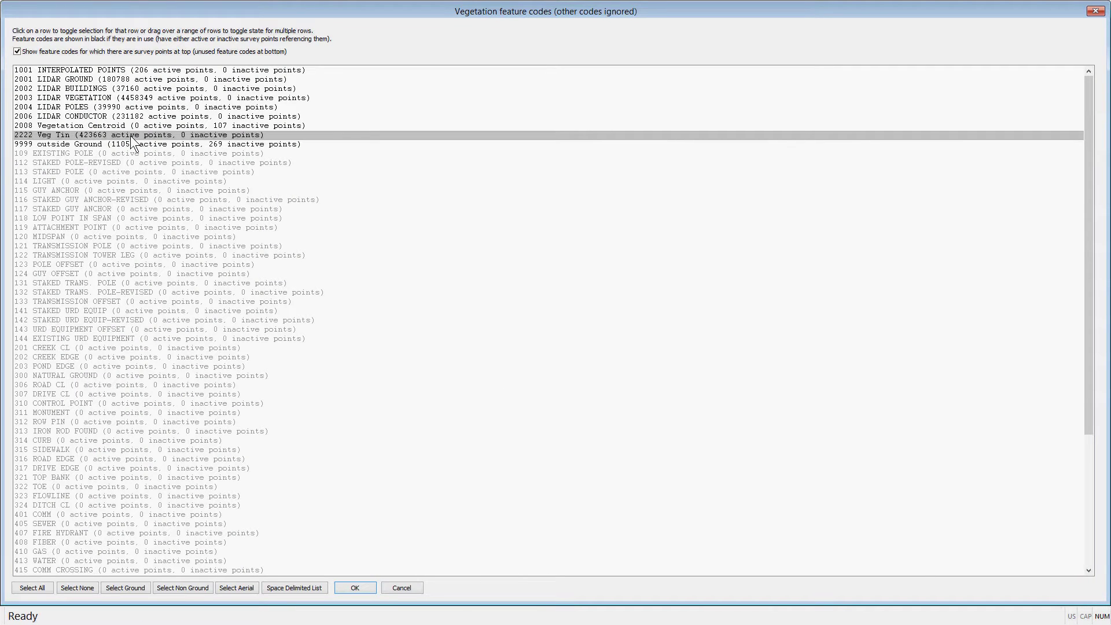
{"action": "left_click", "coordinate": [366, 589]}
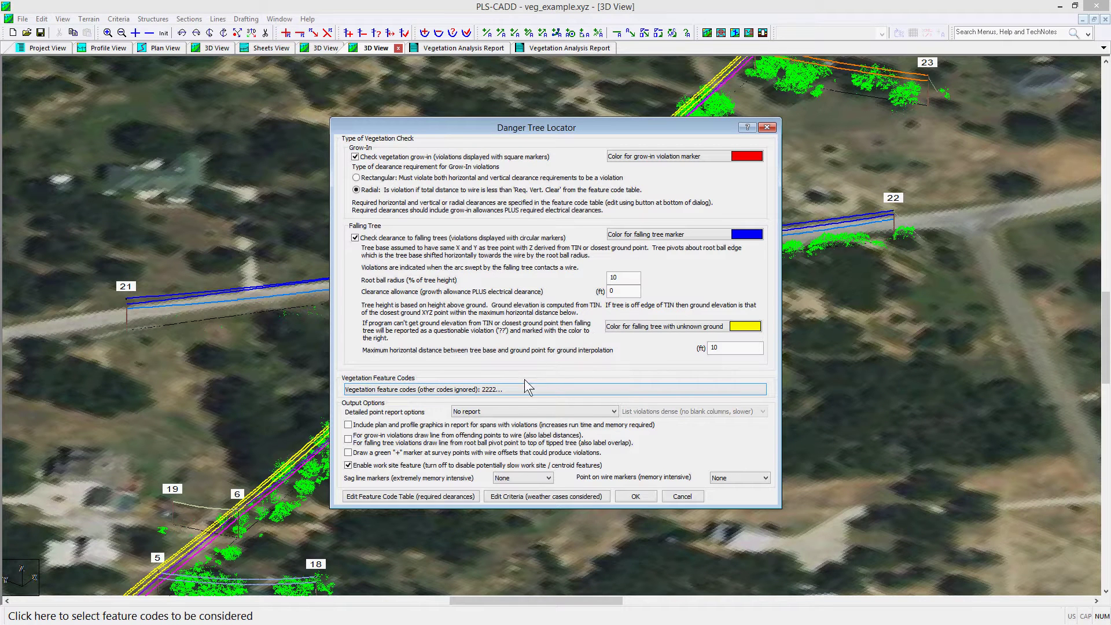
- Keep No report for detailed points, leave weather criteria unchanged, and accept the options
{"action": "left_click", "coordinate": [611, 411]}
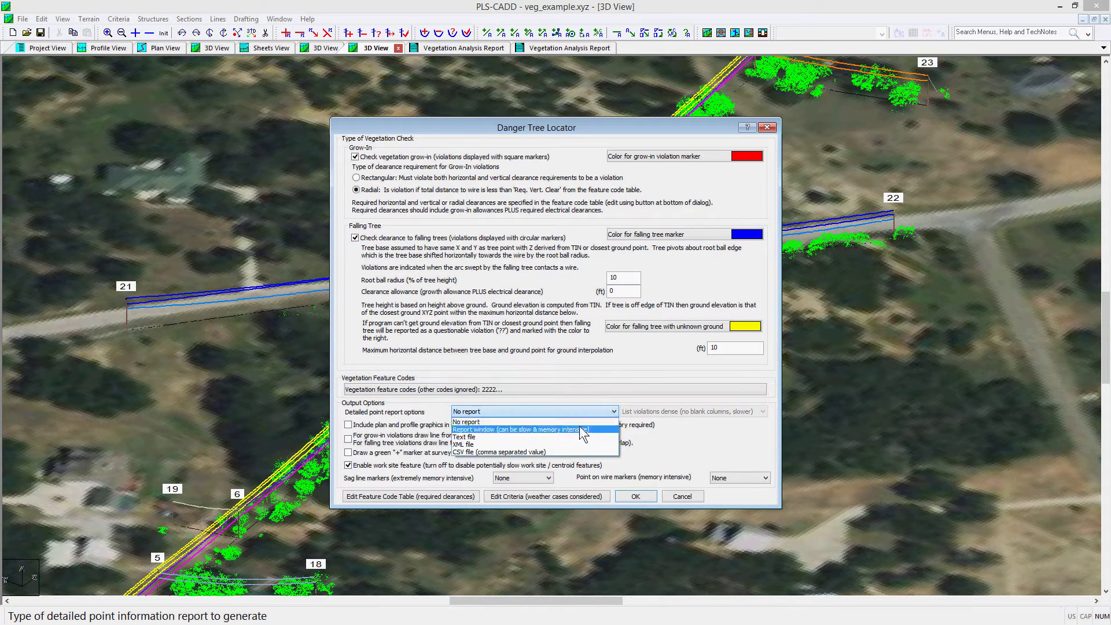
{"action": "left_click", "coordinate": [463, 422]}
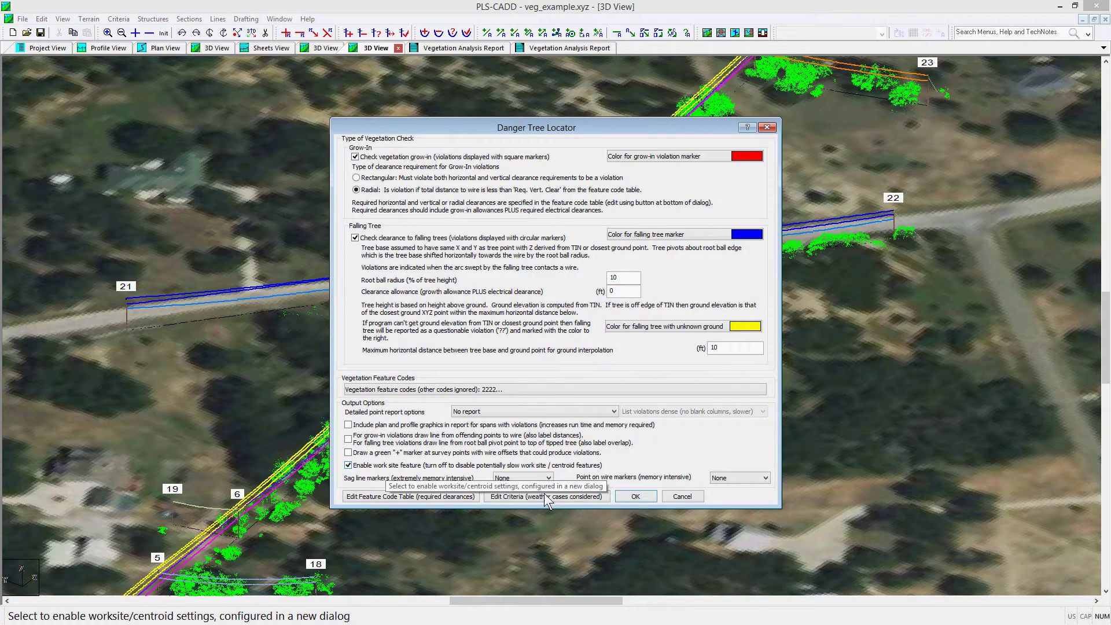
{"action": "left_click", "coordinate": [575, 499]}
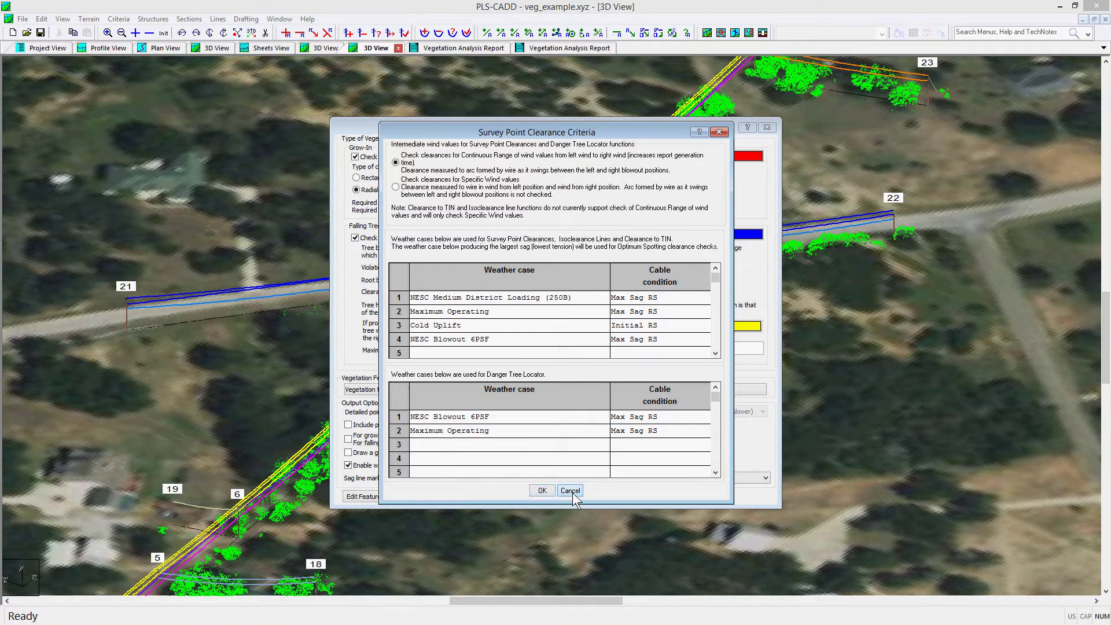
{"action": "left_click", "coordinate": [570, 491]}
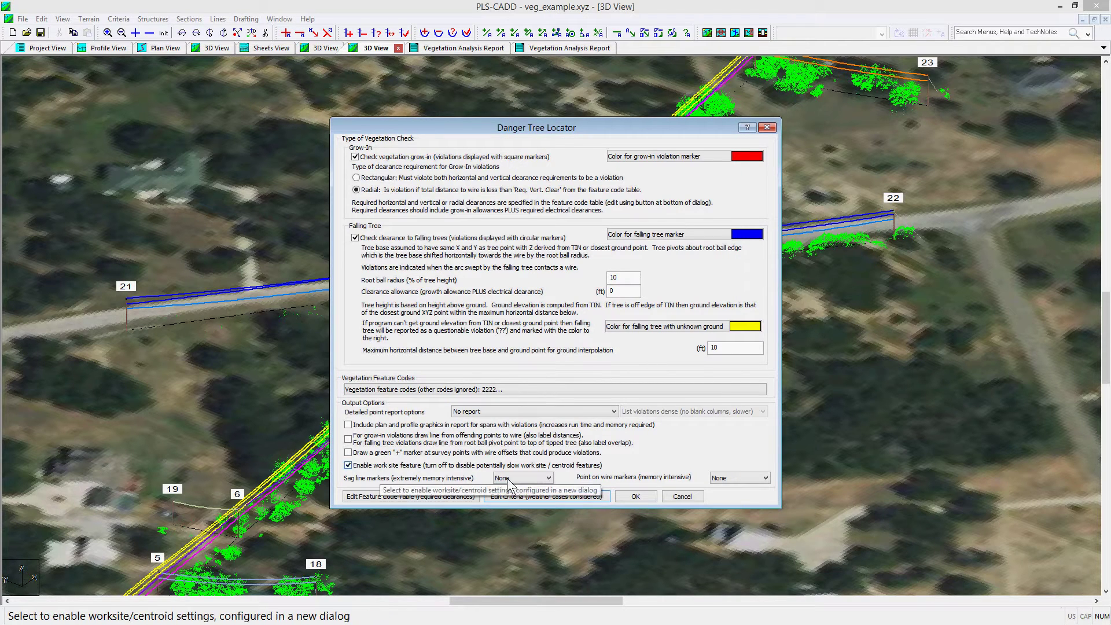
{"action": "left_click", "coordinate": [633, 497]}
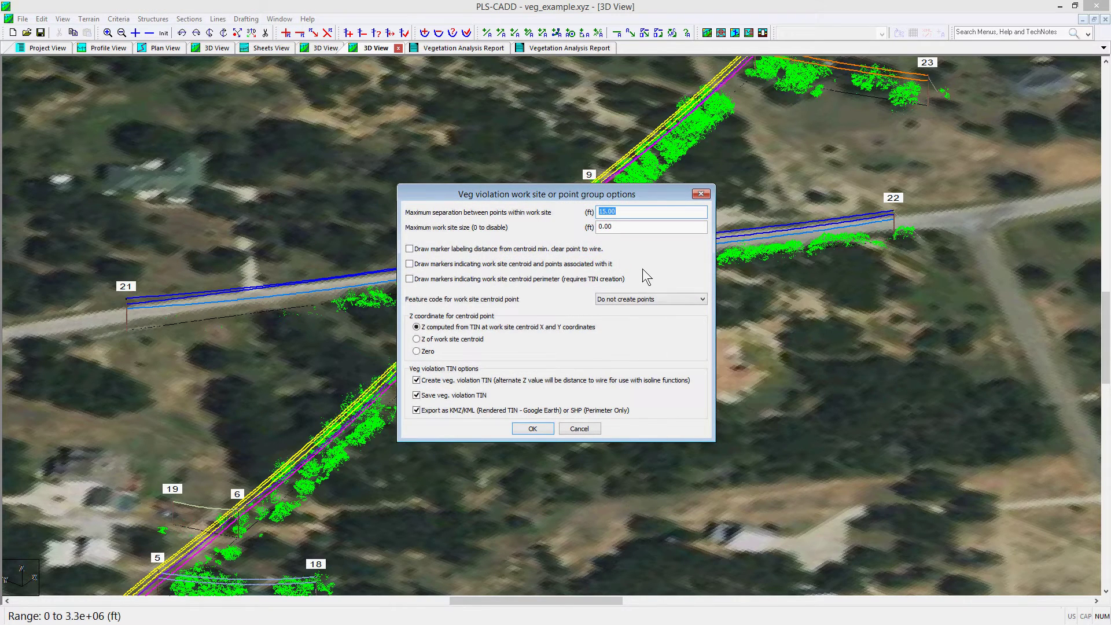
- Set work-site maximum separation to 15.00 ft and centroid code to 2008 Vegetation Centroid
{"action": "left_click", "coordinate": [625, 212]}
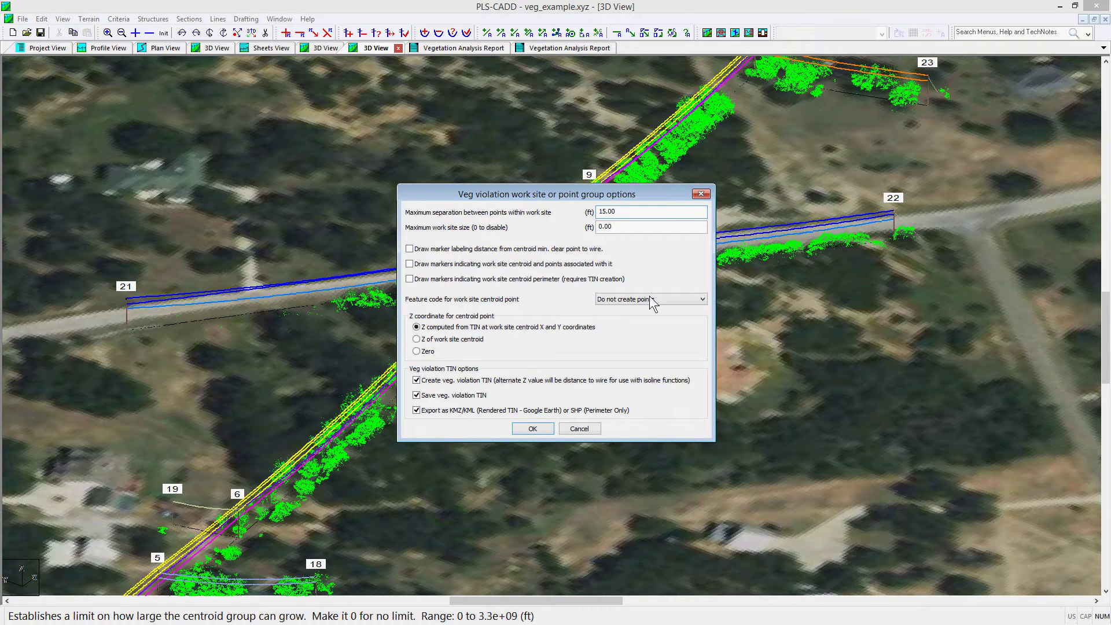
{"action": "left_click", "coordinate": [703, 302]}
{"action": "scroll", "coordinate": [701, 323], "scroll_direction": "down", "scroll_amount": 5}
{"action": "left_click_drag", "start_coordinate": [703, 338], "coordinate": [703, 444]}
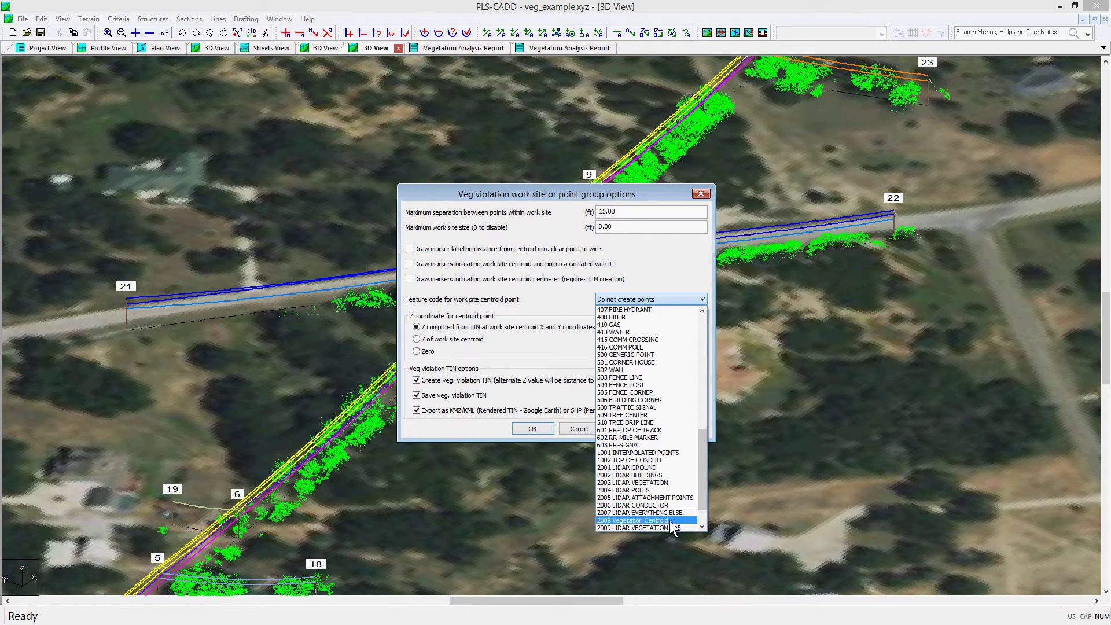
{"action": "left_click", "coordinate": [648, 520]}
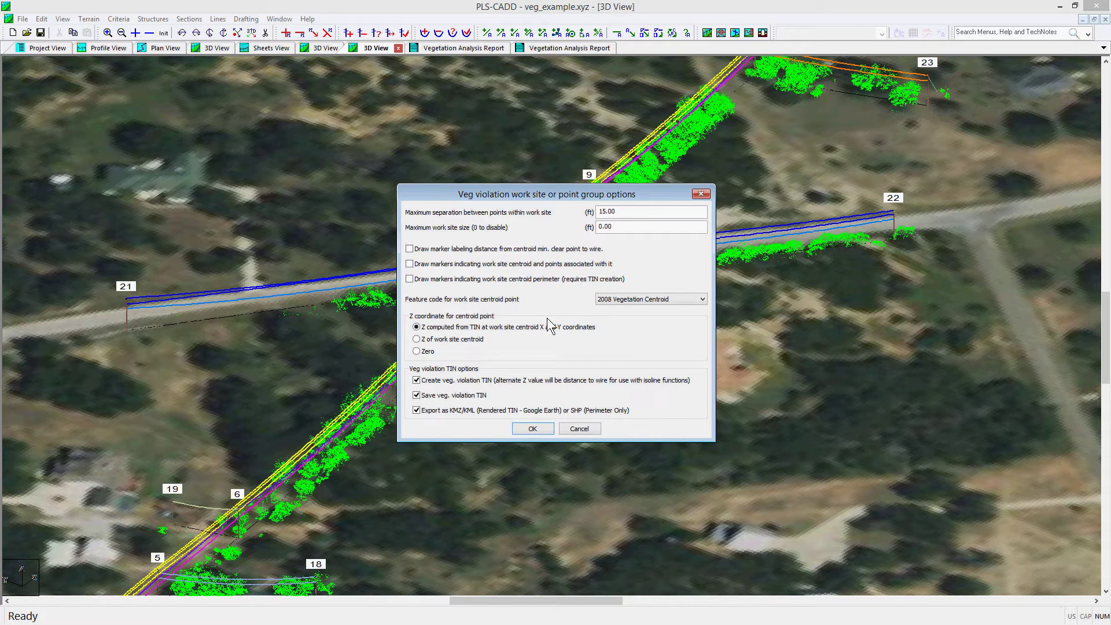
- Run the report and save the violation TIN as veg_example.veg.tin, overwriting the existing file
{"action": "left_click", "coordinate": [531, 429]}
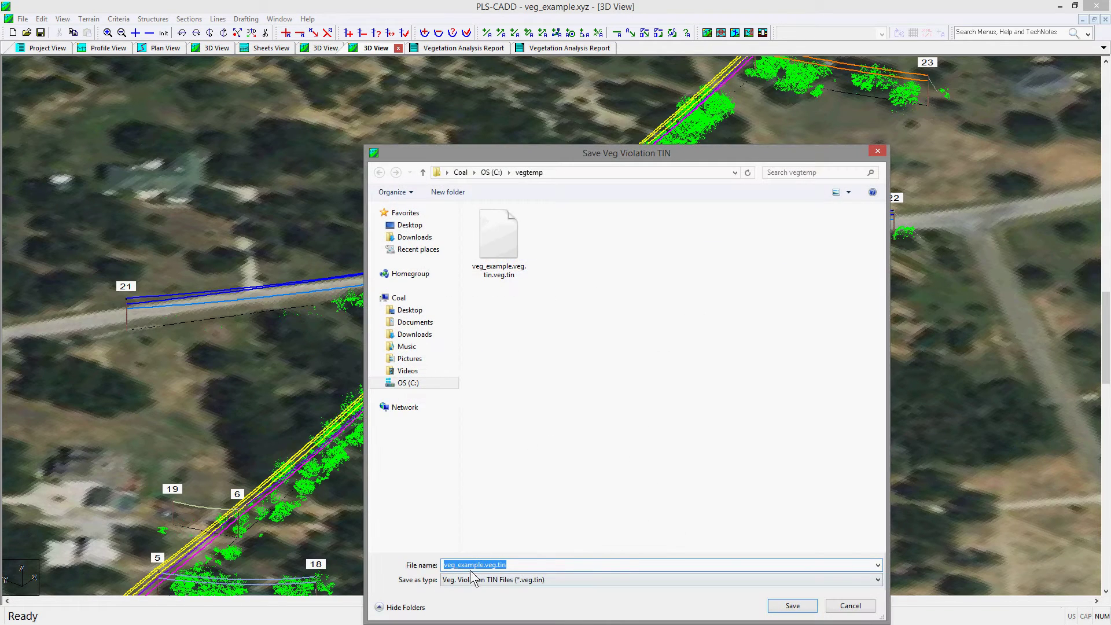
{"action": "left_click", "coordinate": [792, 603]}
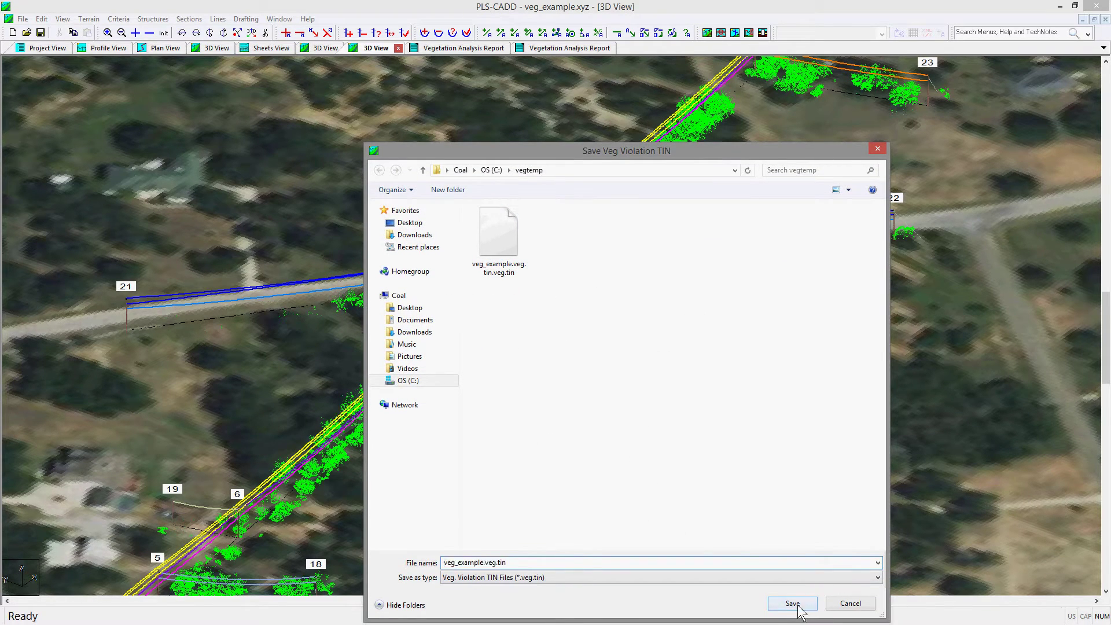
{"action": "left_click", "coordinate": [585, 319]}
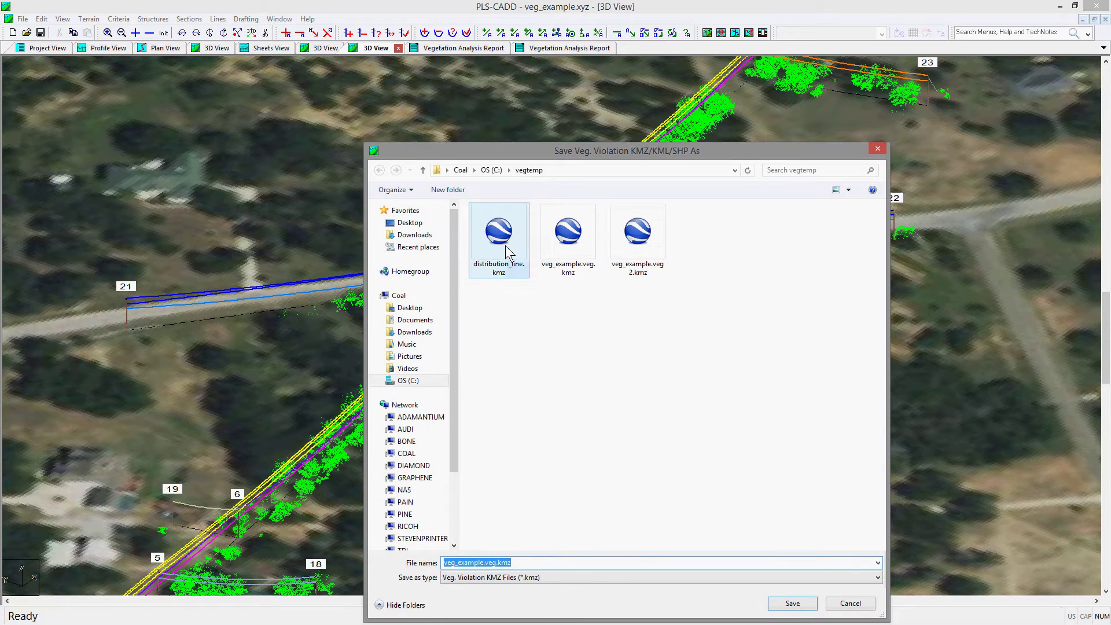
- Export the violations as KMZ to veg_example.veg.kmz, replacing the existing file
{"action": "left_click", "coordinate": [505, 246]}
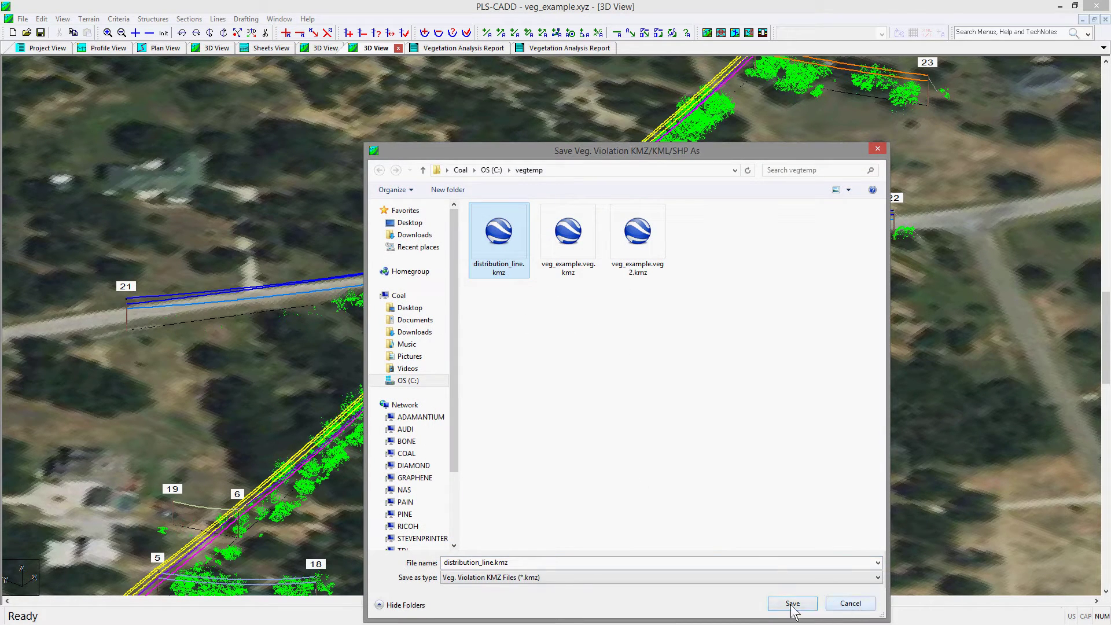
{"action": "left_click", "coordinate": [554, 578]}
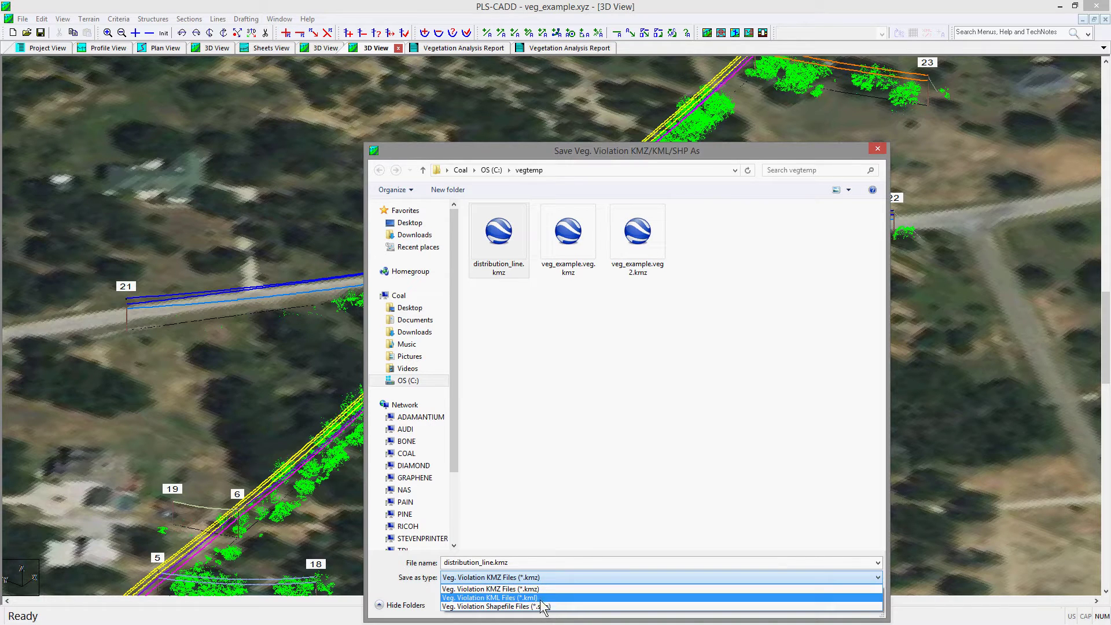
{"action": "left_click", "coordinate": [624, 513]}
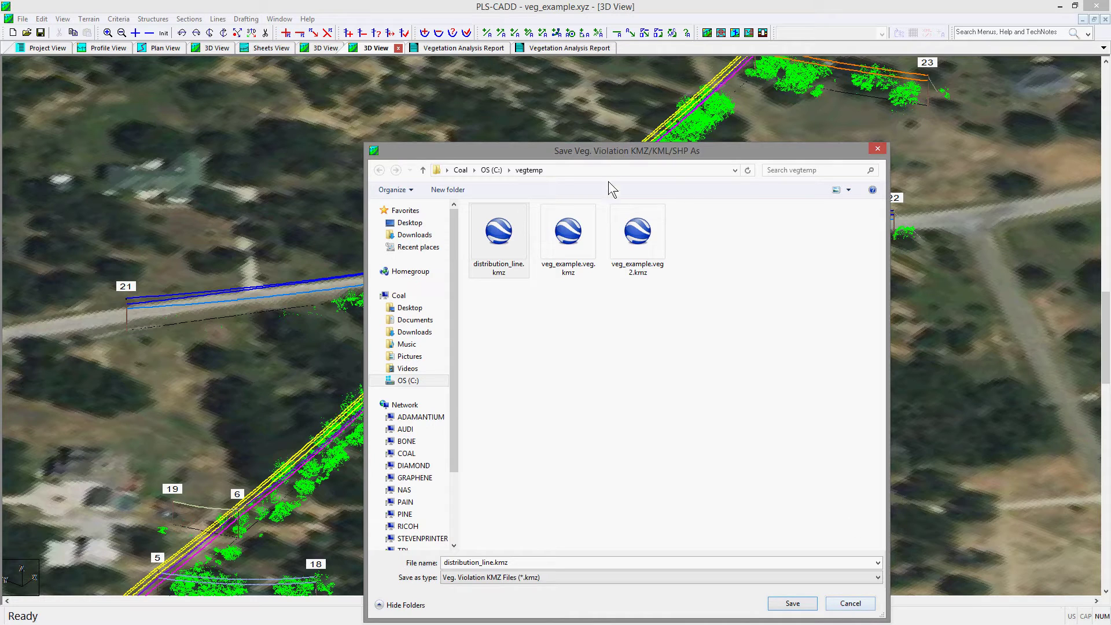
{"action": "left_click", "coordinate": [579, 249]}
{"action": "left_click", "coordinate": [791, 604]}
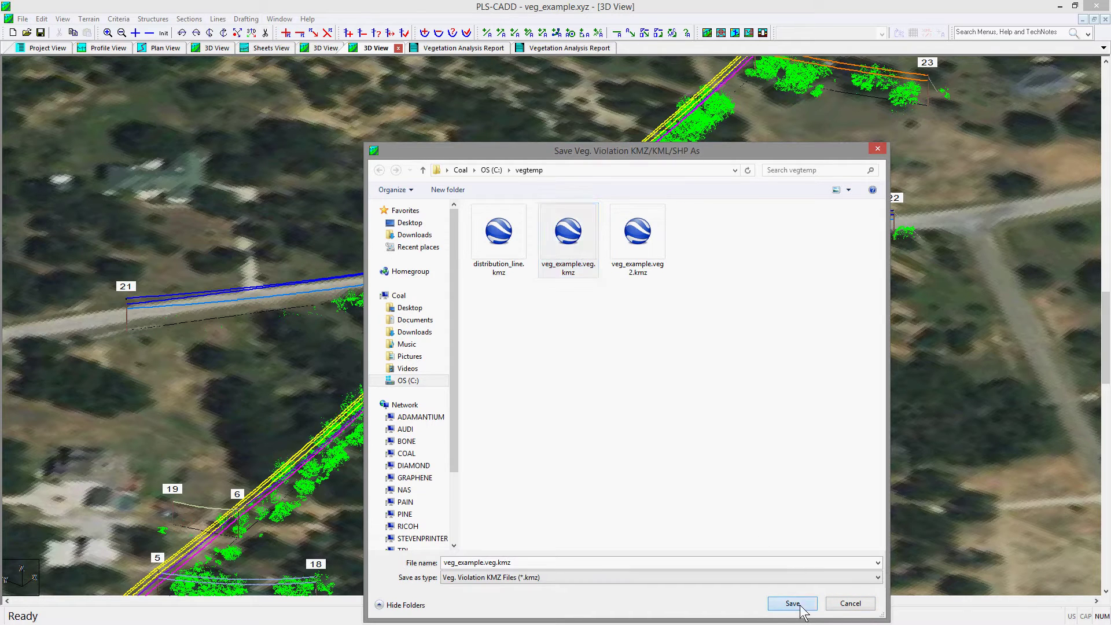
{"action": "left_click", "coordinate": [583, 319]}
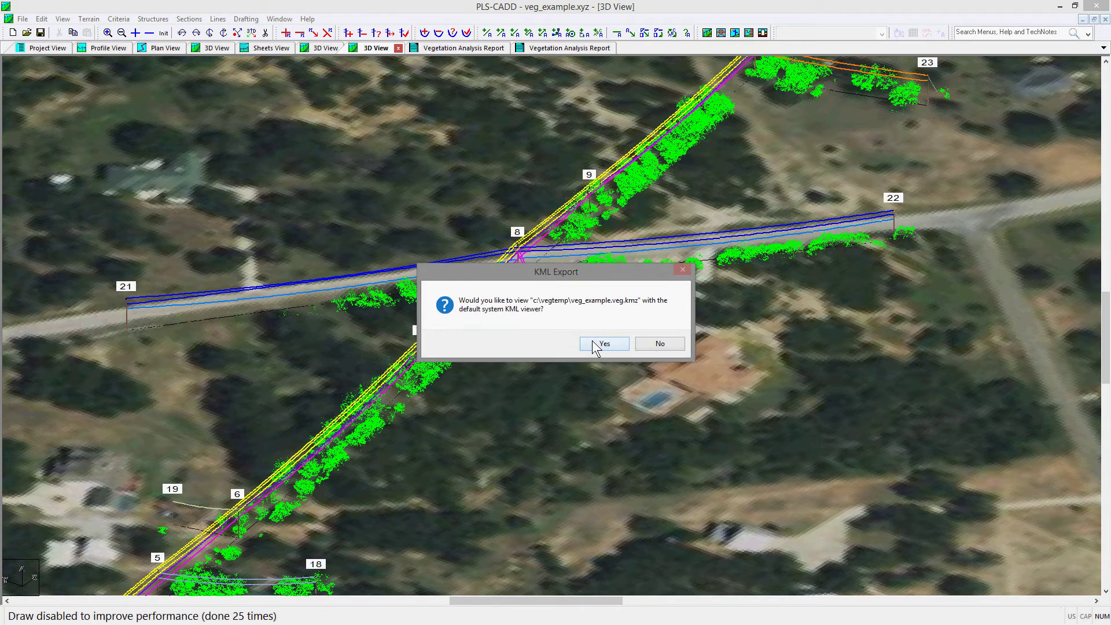
- Answer the KML export prompt, review the Work Site / Centroid table, and return to the 3D view
{"action": "left_click", "coordinate": [649, 343]}
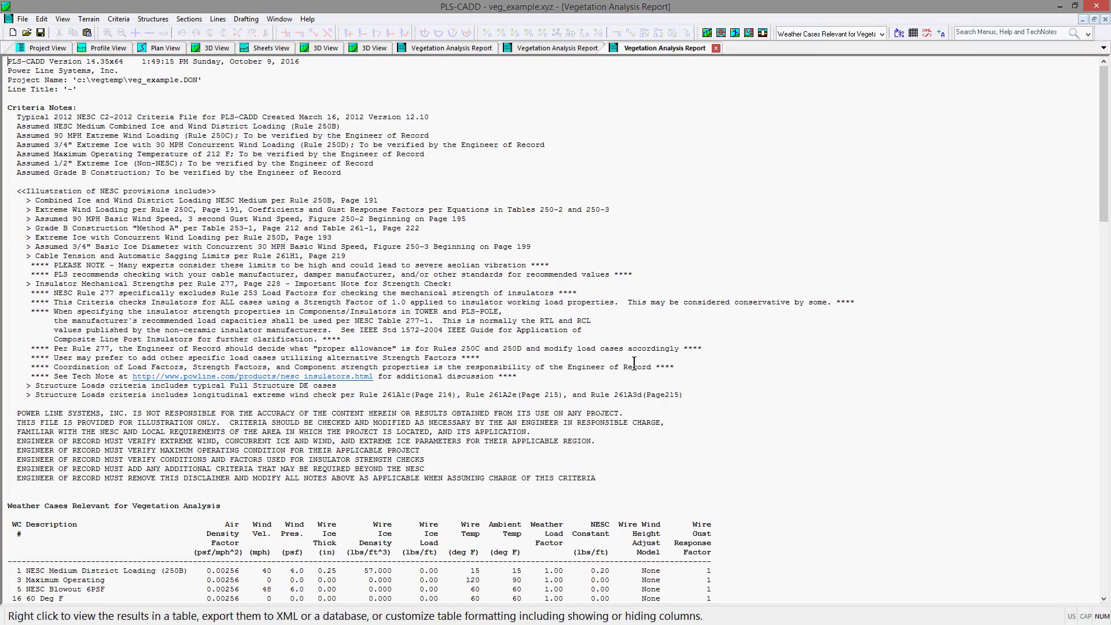
{"action": "left_click_drag", "start_coordinate": [1109, 131], "coordinate": [1110, 445]}
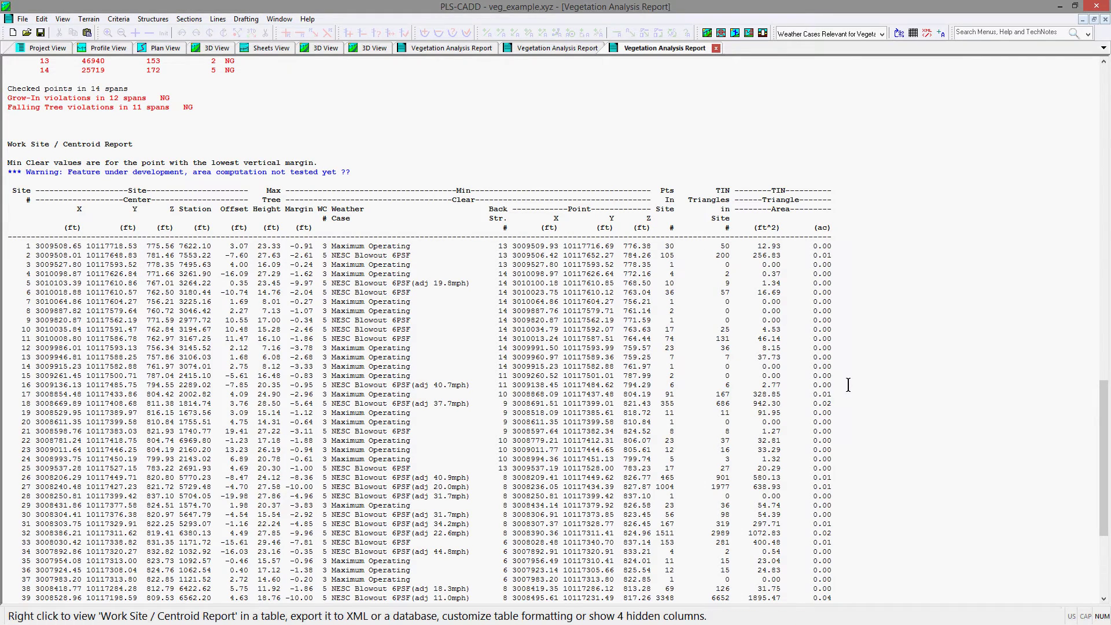
{"action": "left_click", "coordinate": [365, 51]}
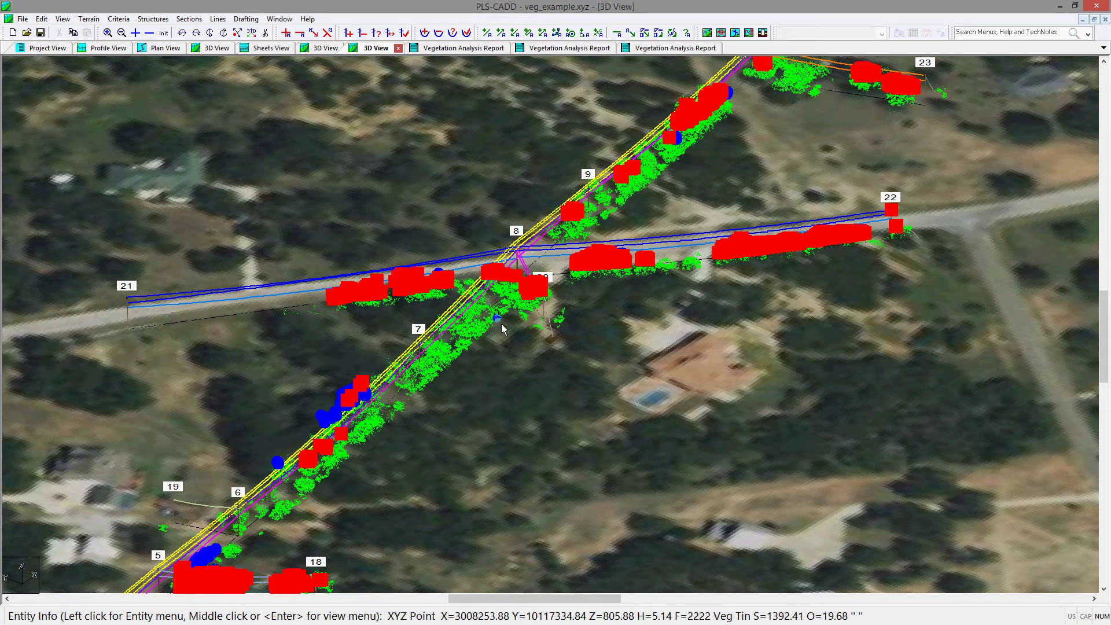
- Clear the violation markers, zoom around structures 8 and 20, and minimize PLS-CADD
{"action": "key", "text": "ctrl+m"}
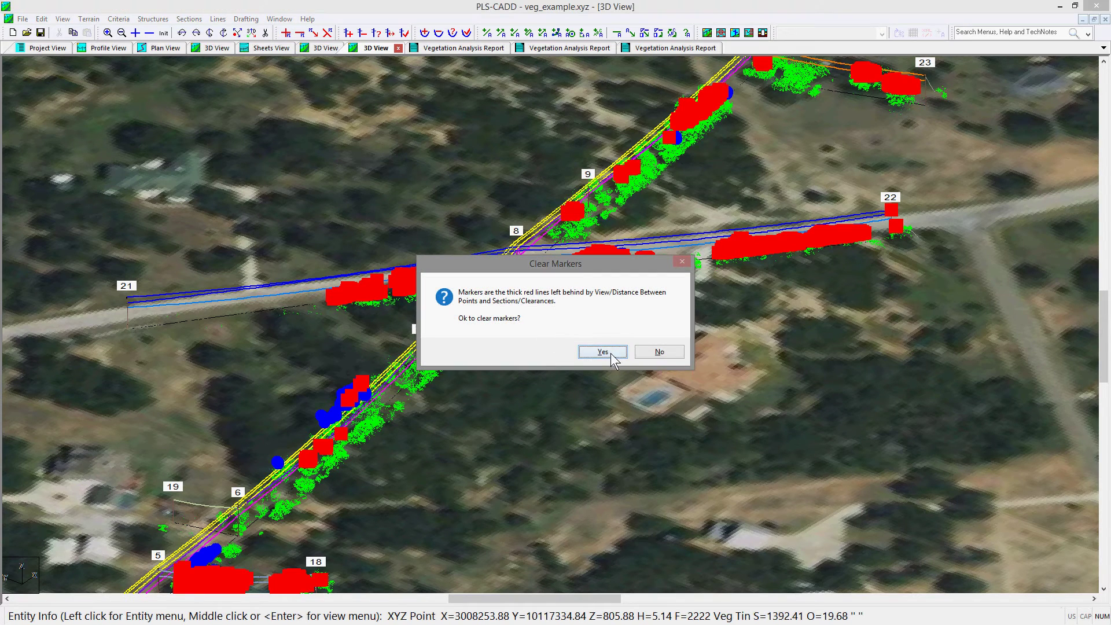
{"action": "left_click", "coordinate": [603, 352]}
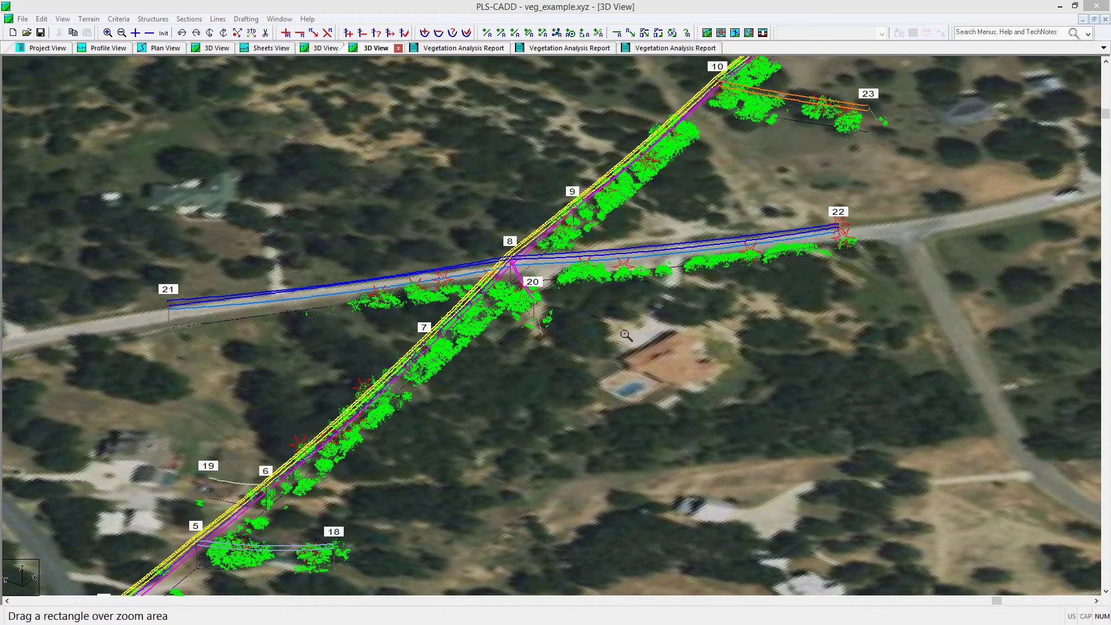
{"action": "left_click_drag", "start_coordinate": [402, 249], "coordinate": [525, 335]}
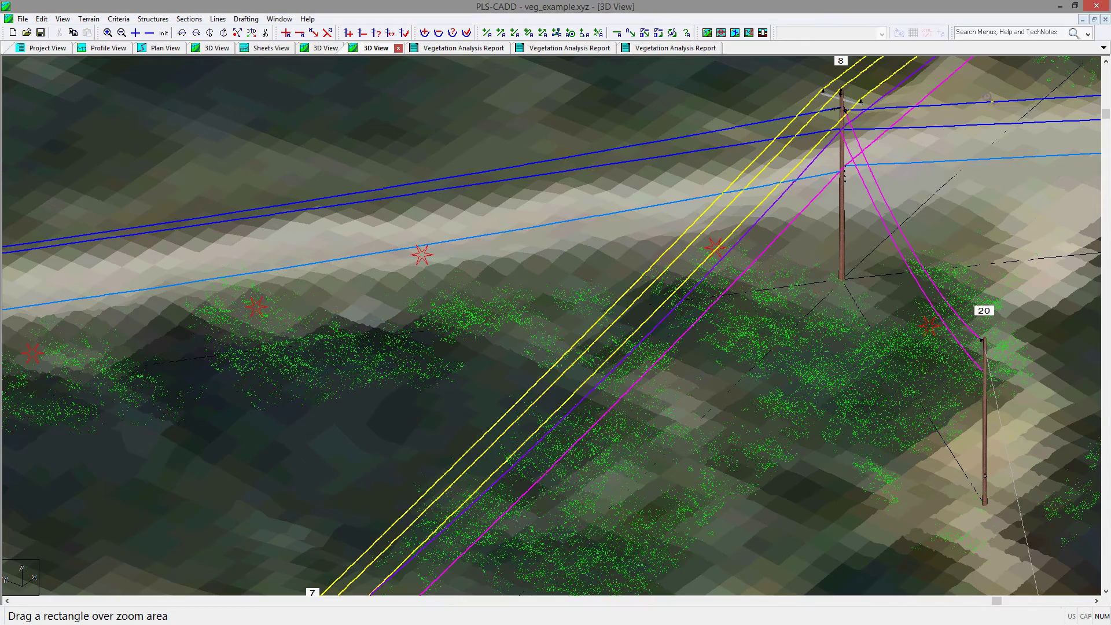
{"action": "left_click", "coordinate": [1060, 7]}
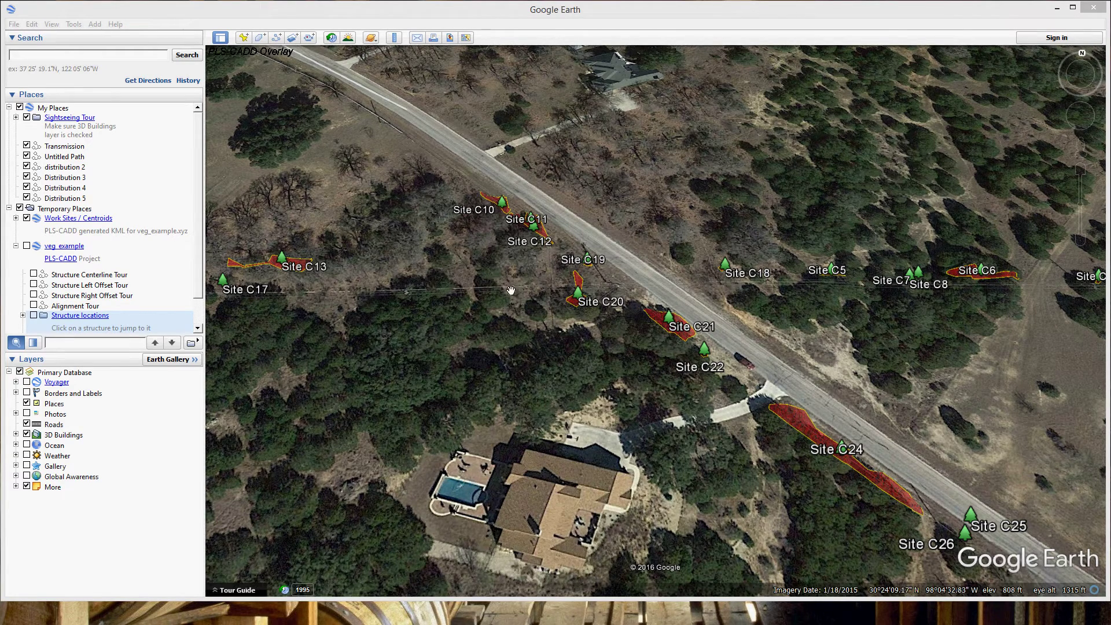
- Check the Site C21 and C10 details and overlay the PLS-CADD Model lines in Google Earth
{"action": "left_click", "coordinate": [655, 323]}
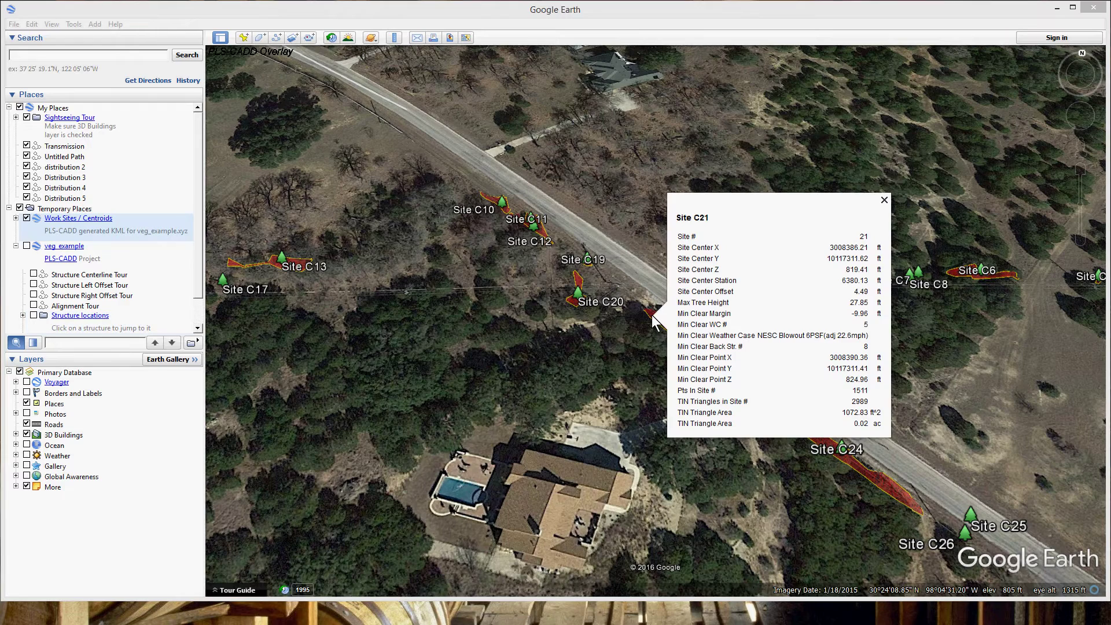
{"action": "left_click", "coordinate": [503, 205]}
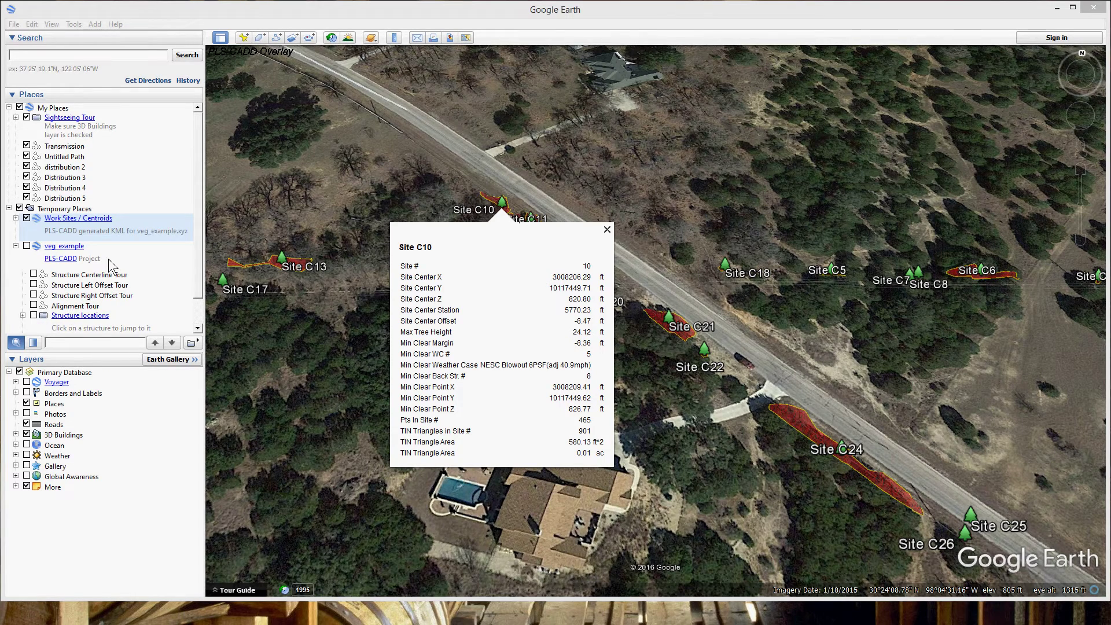
{"action": "left_click_drag", "start_coordinate": [197, 251], "coordinate": [197, 293]}
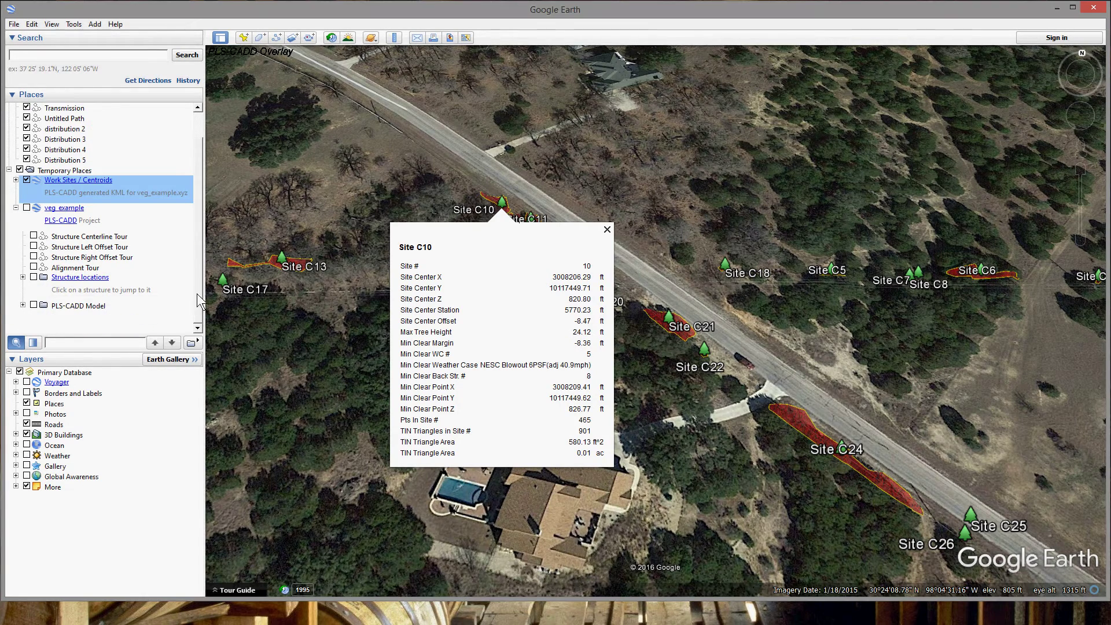
{"action": "left_click", "coordinate": [33, 305]}
{"action": "left_click", "coordinate": [608, 231]}
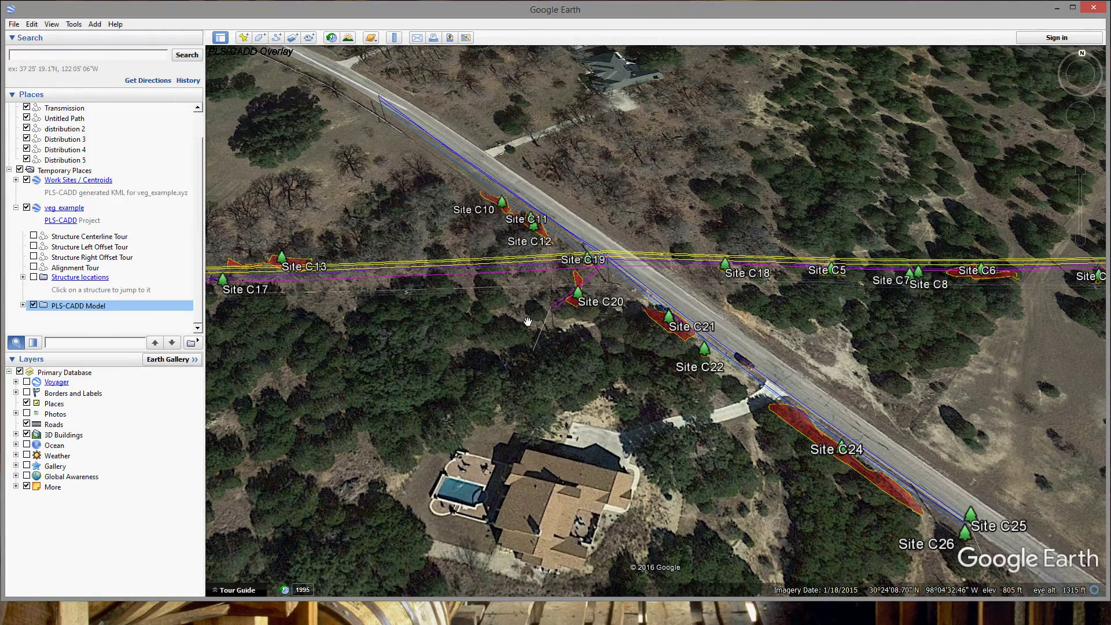